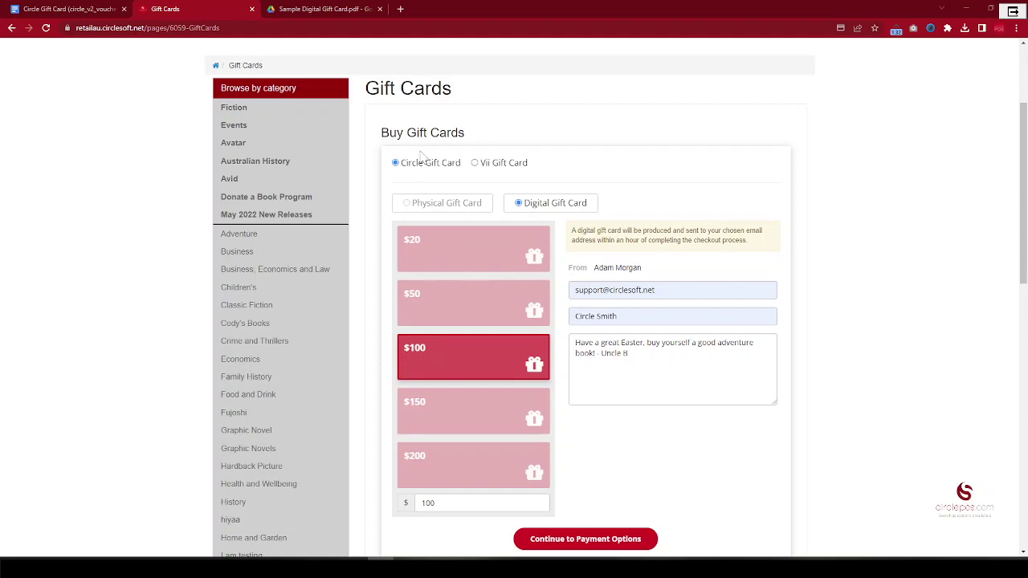
# Compare the gift card amounts from $20 to $200 and settle on $100
pyautogui.scroll(2, 418, 157)
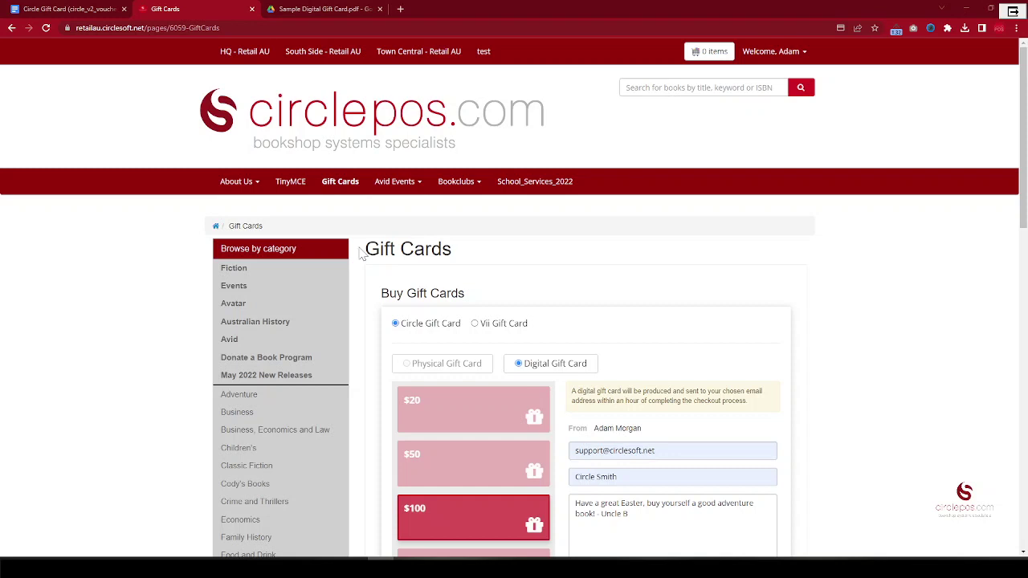
pyautogui.scroll(-1, 506, 418)
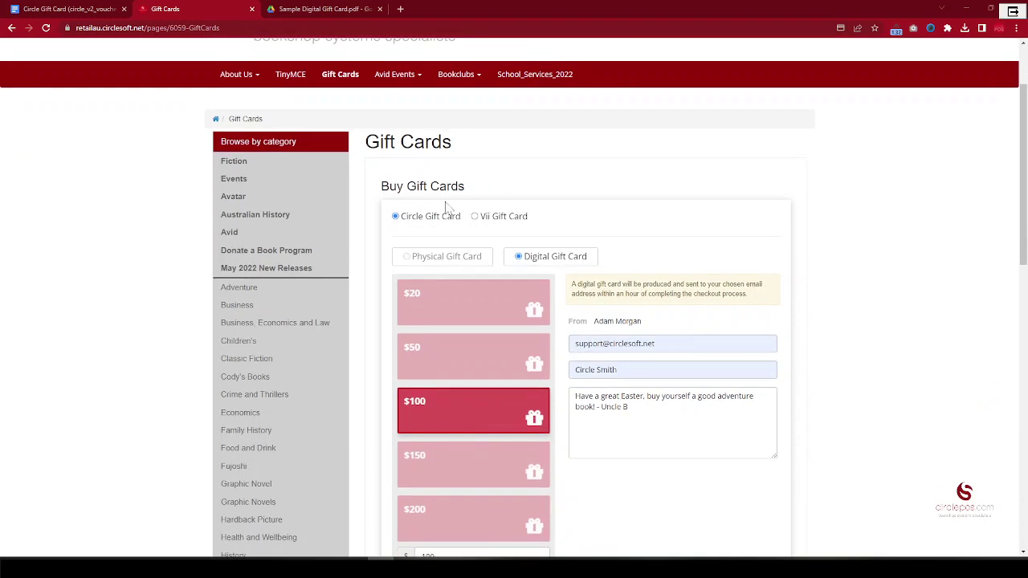
pyautogui.click(447, 307)
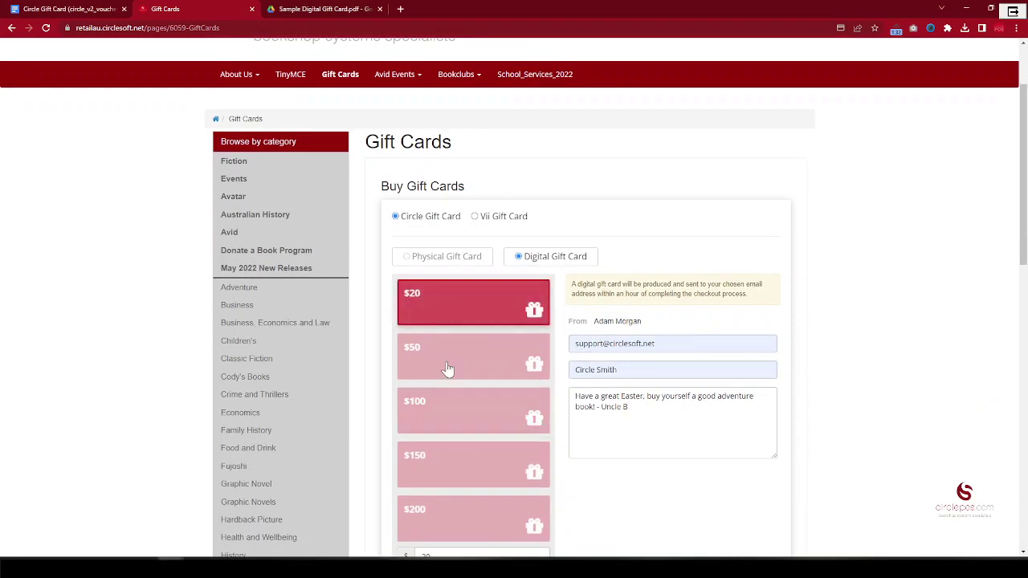
pyautogui.click(447, 366)
pyautogui.click(440, 416)
pyautogui.click(443, 474)
pyautogui.scroll(-1, 443, 474)
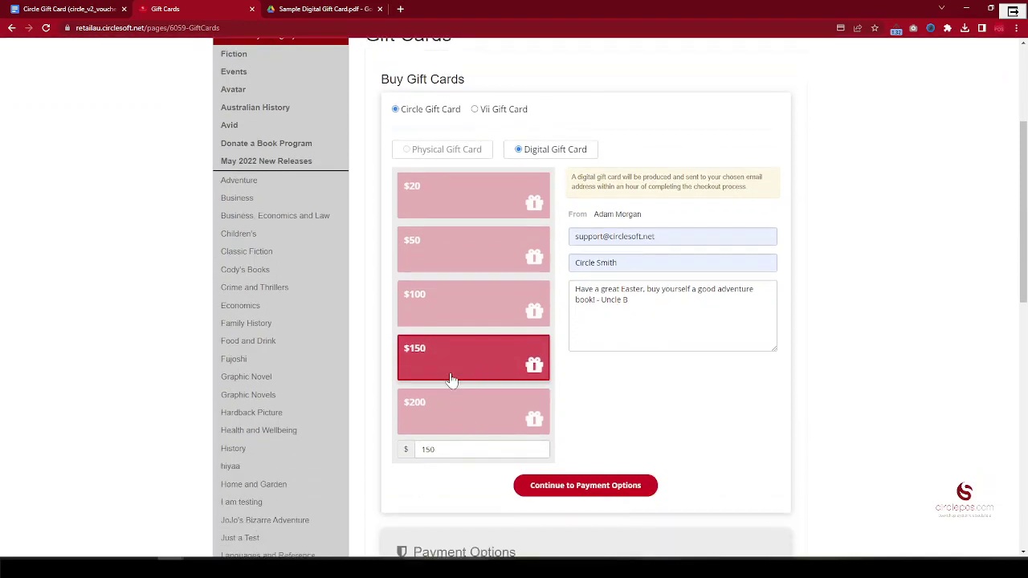
pyautogui.click(503, 431)
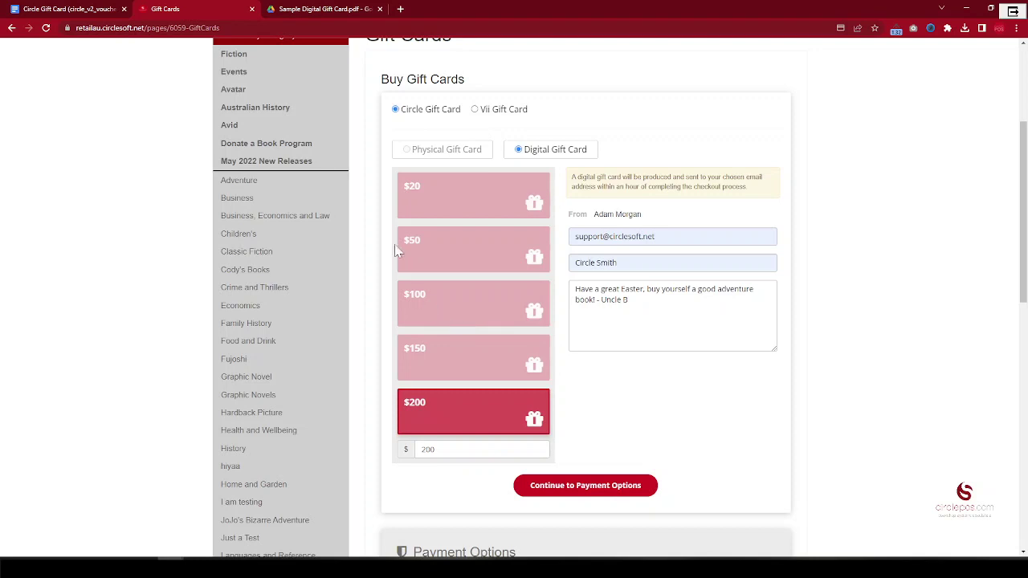
pyautogui.click(444, 321)
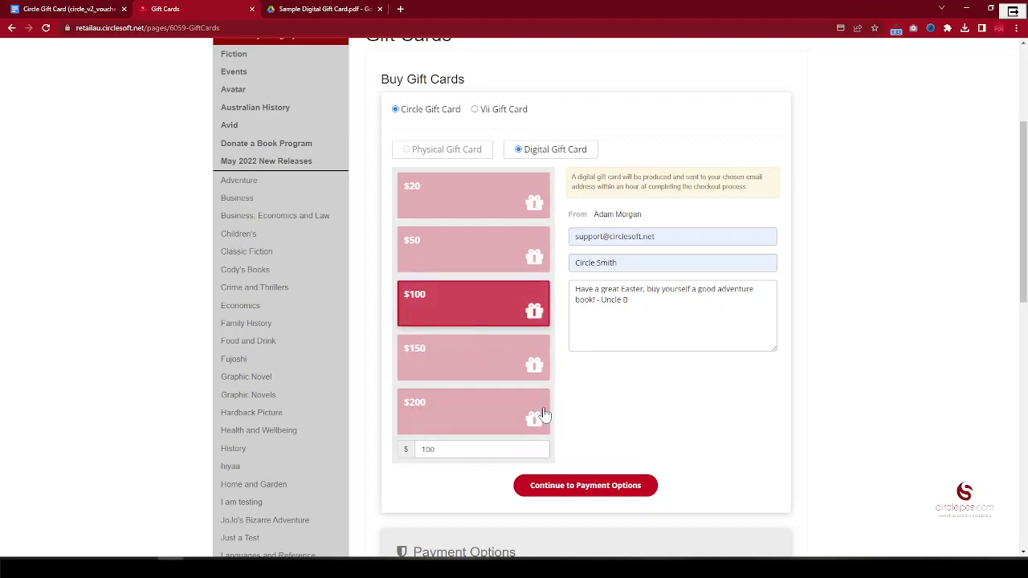
# Review the recipient's email address, name and gift message
pyautogui.scroll(2, 562, 368)
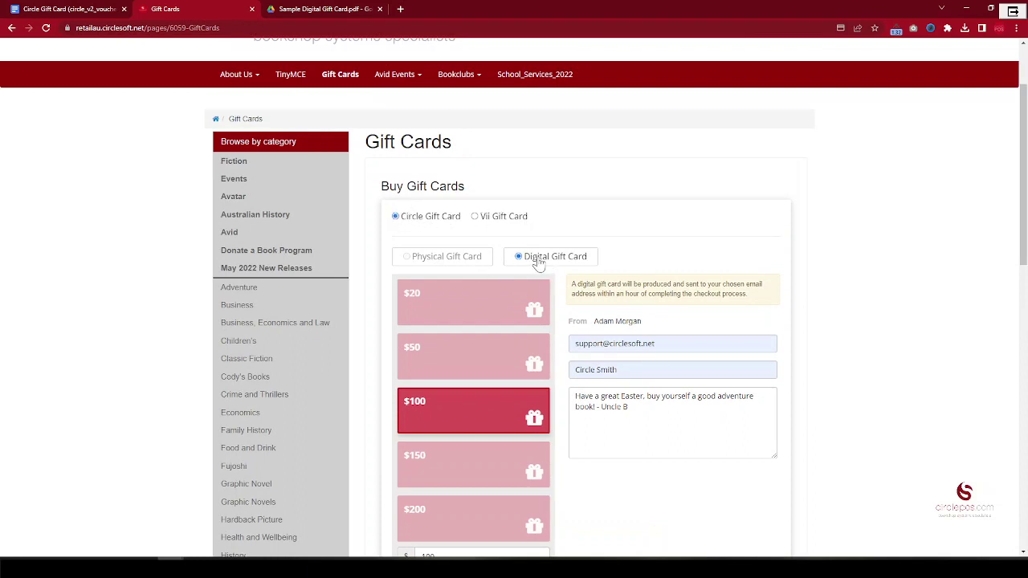
pyautogui.scroll(-1, 553, 274)
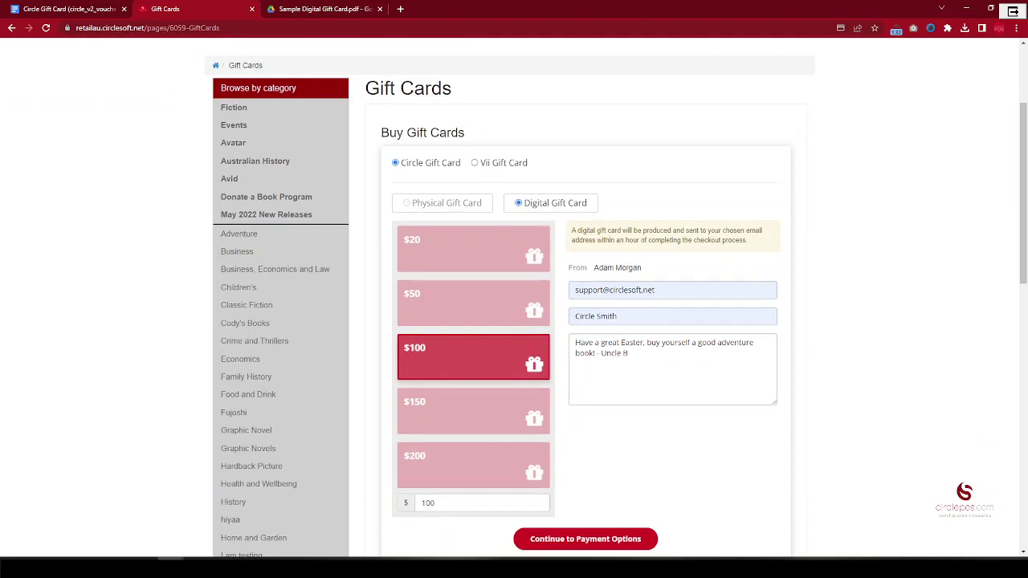
pyautogui.moveTo(666, 290); pyautogui.dragTo(557, 296)
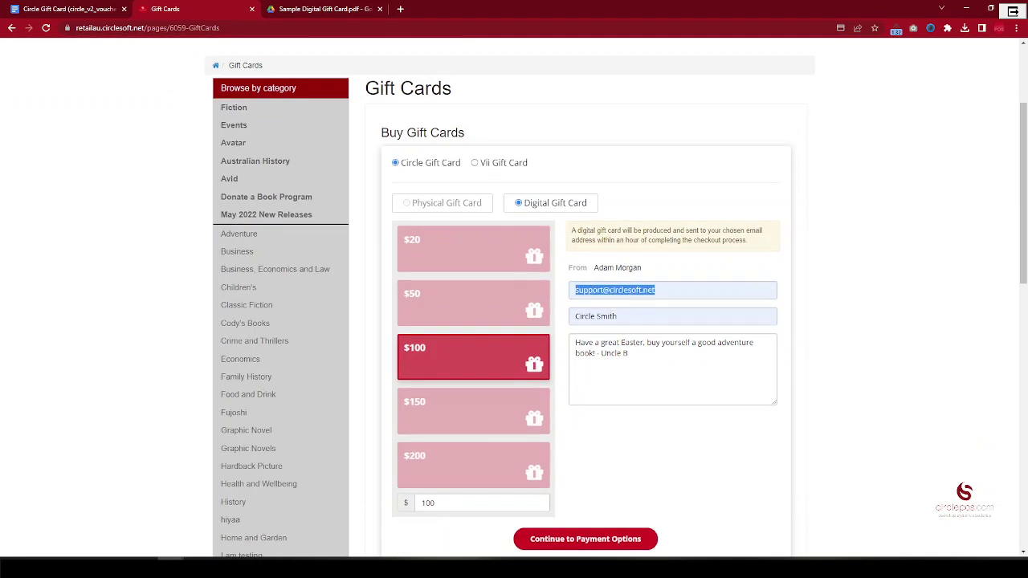
pyautogui.tripleClick(596, 315)
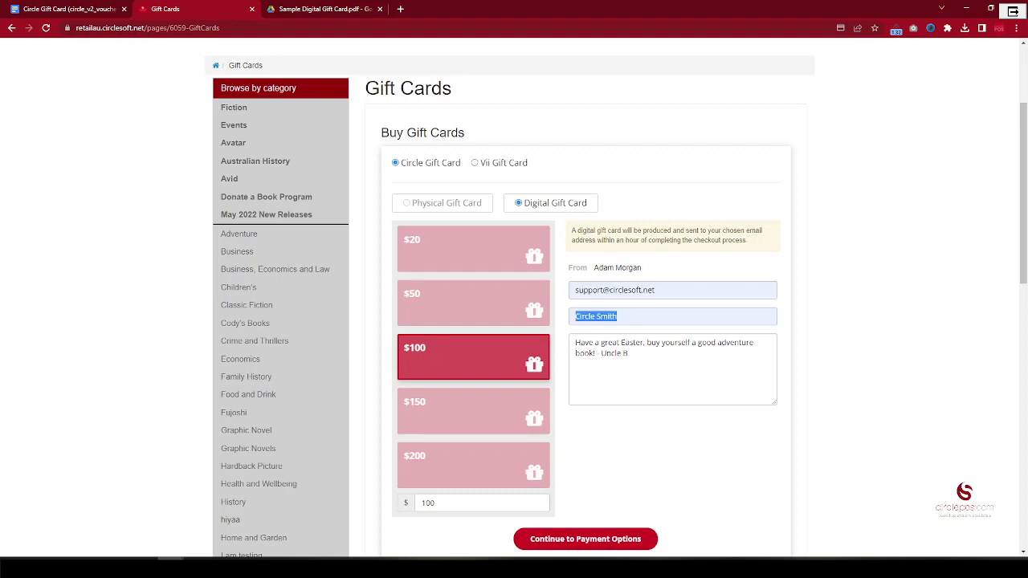
pyautogui.click(598, 354)
pyautogui.moveTo(628, 353); pyautogui.dragTo(567, 346)
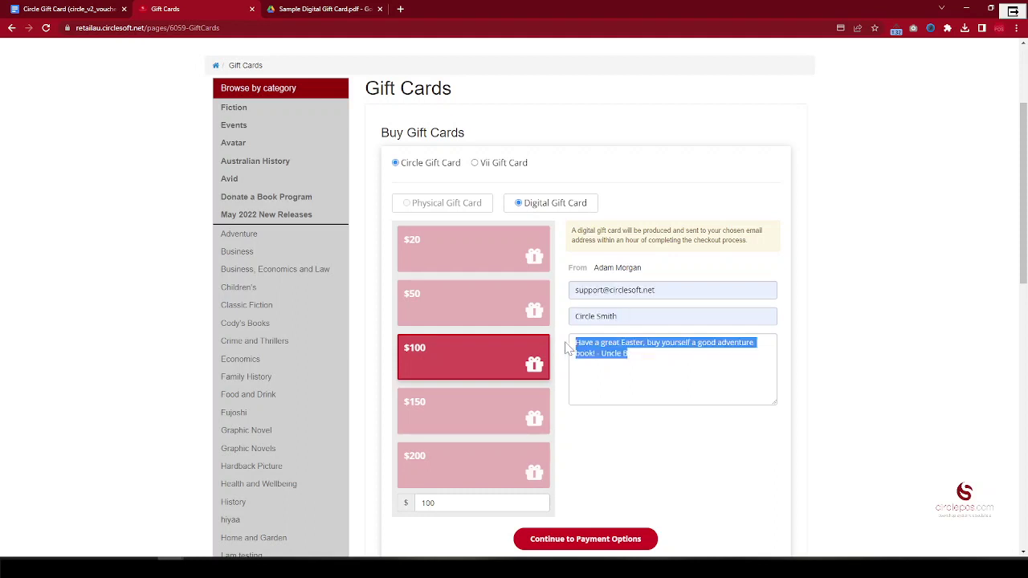
pyautogui.scroll(-2, 562, 385)
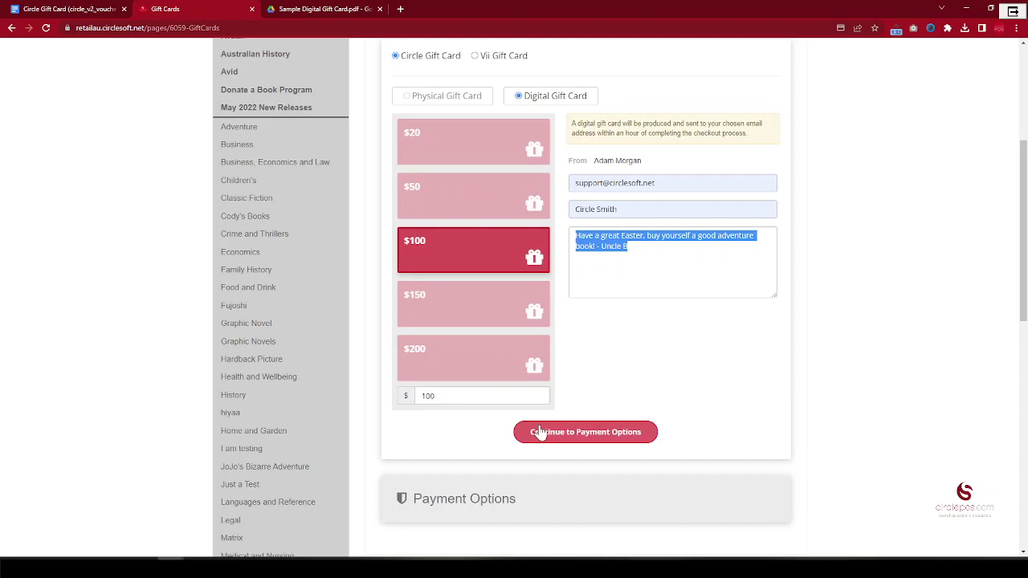
# Choose Debit/Credit Card payment, autofill the saved card and enter its CVV
pyautogui.click(576, 439)
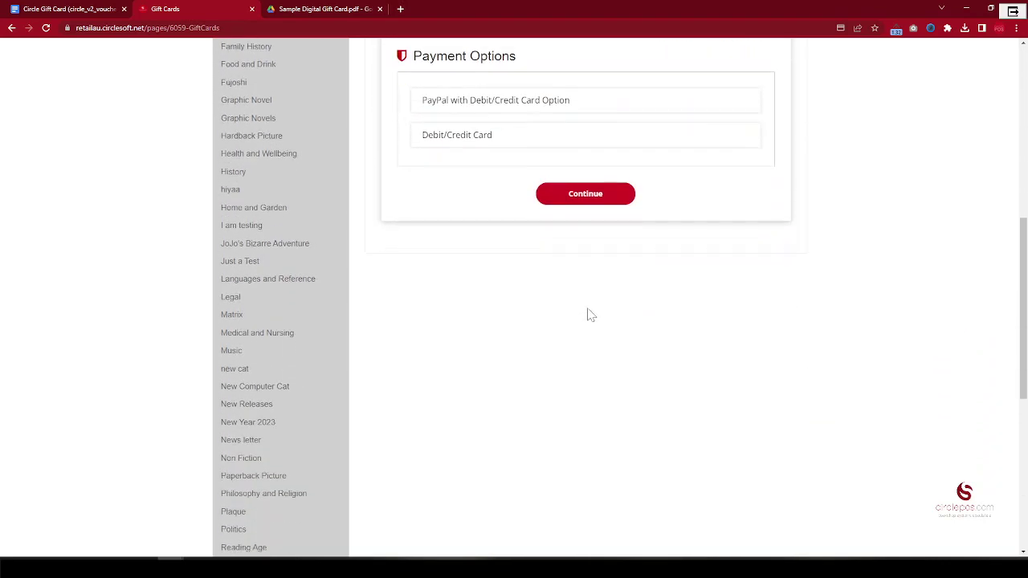
pyautogui.scroll(4, 562, 321)
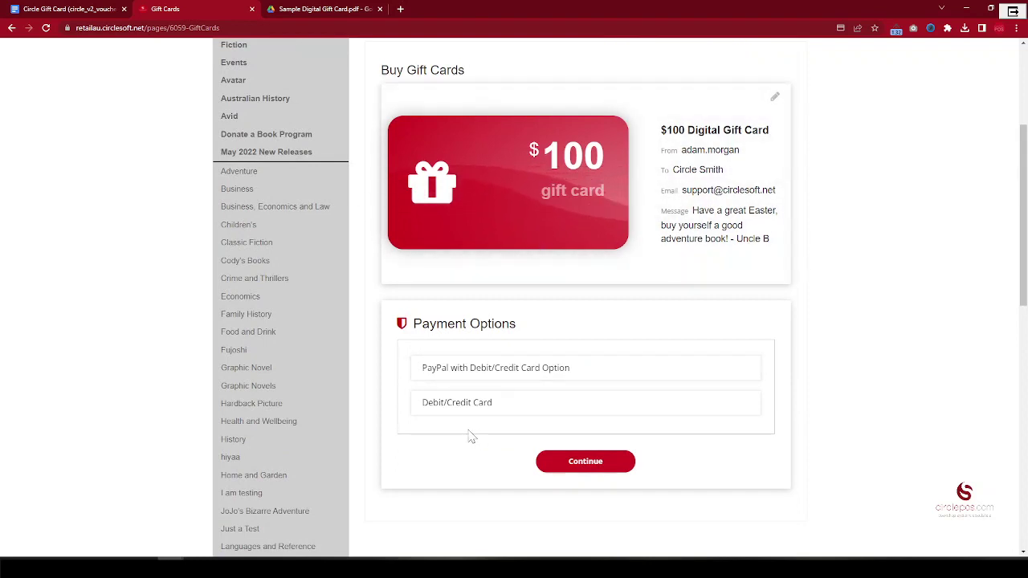
pyautogui.click(479, 405)
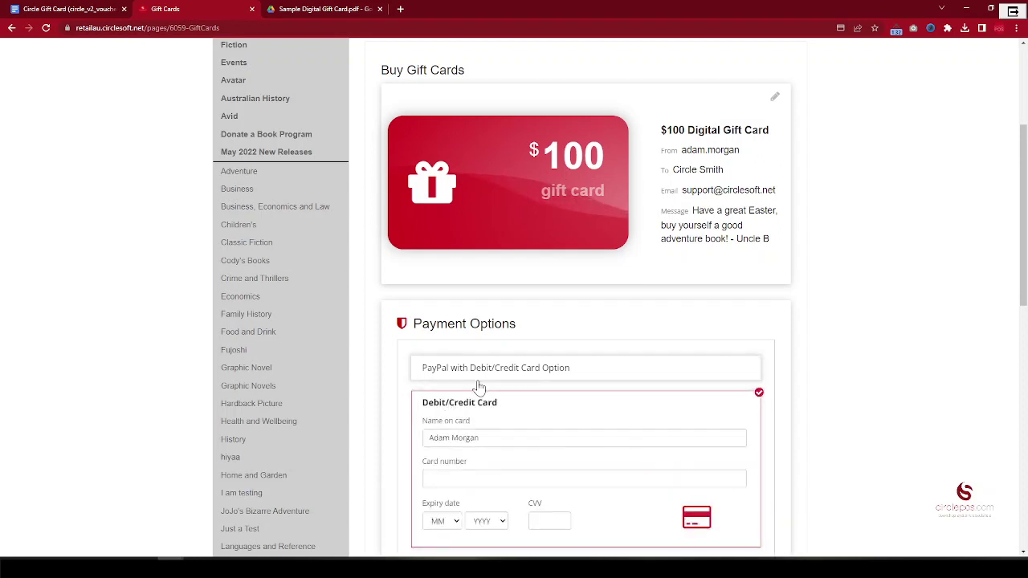
pyautogui.scroll(-2, 446, 348)
pyautogui.click(473, 371)
pyautogui.click(514, 404)
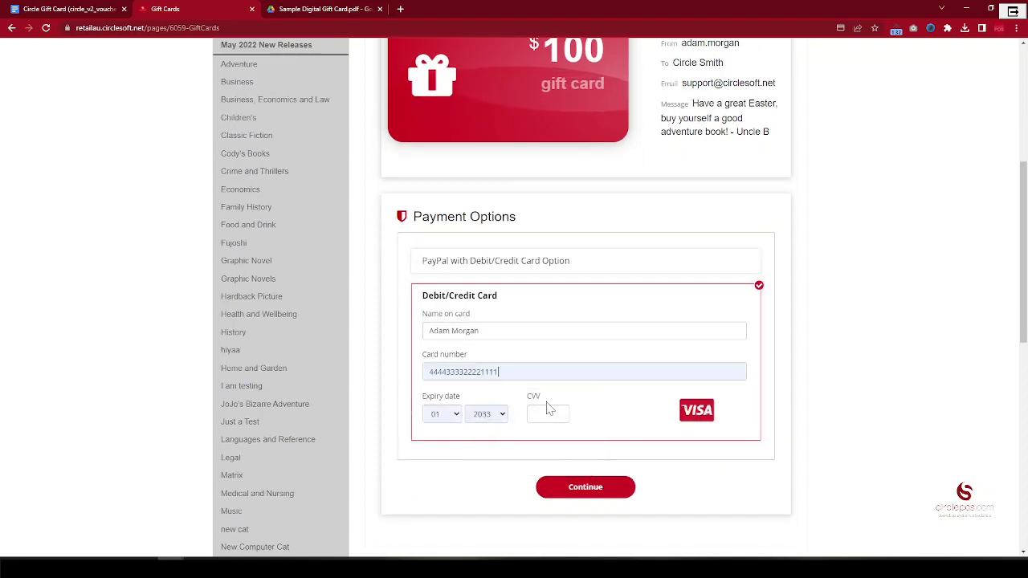
pyautogui.write('123')
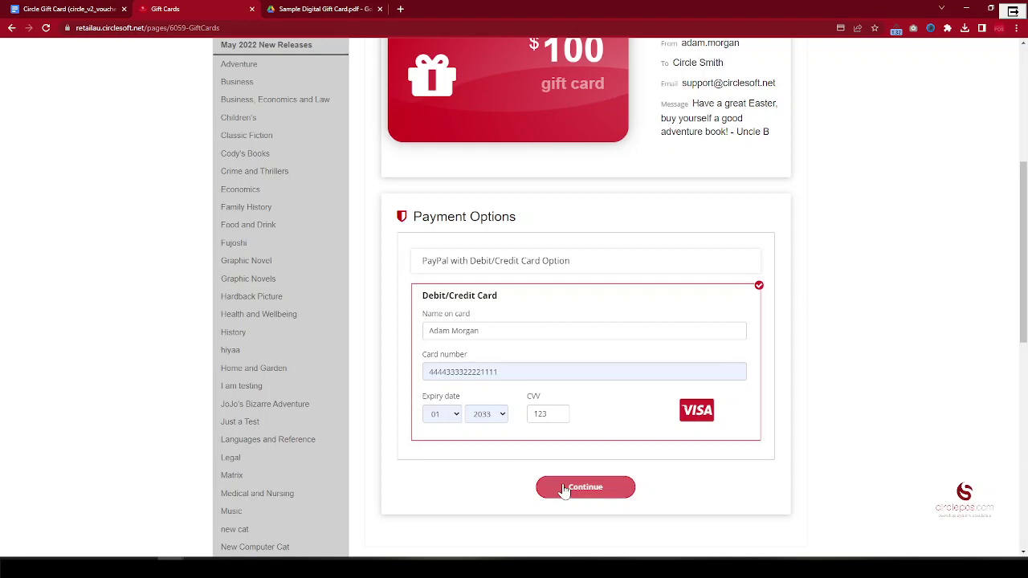
# Confirm the card details, pass the reCAPTCHA and place the gift card order
pyautogui.click(565, 488)
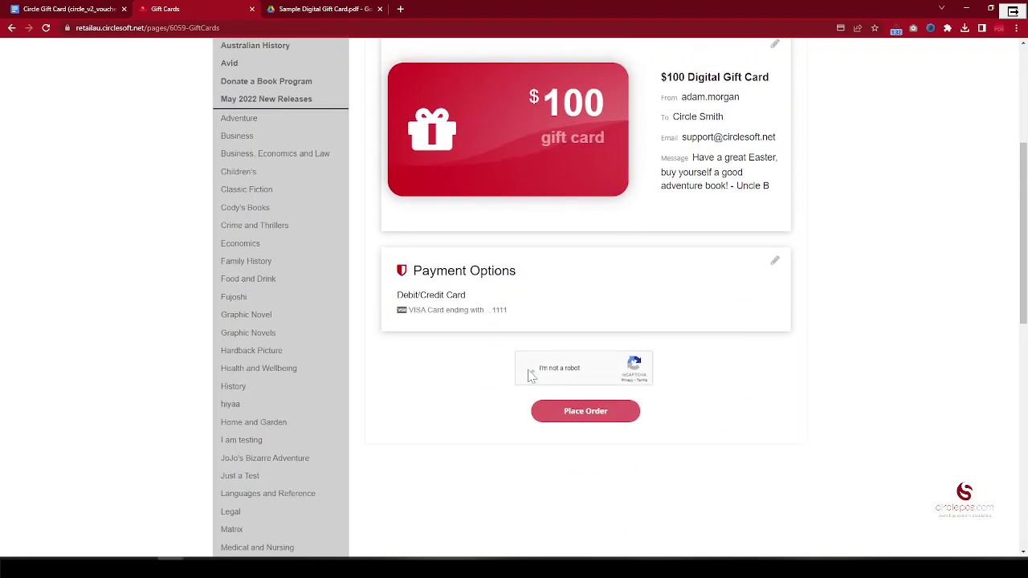
pyautogui.click(527, 371)
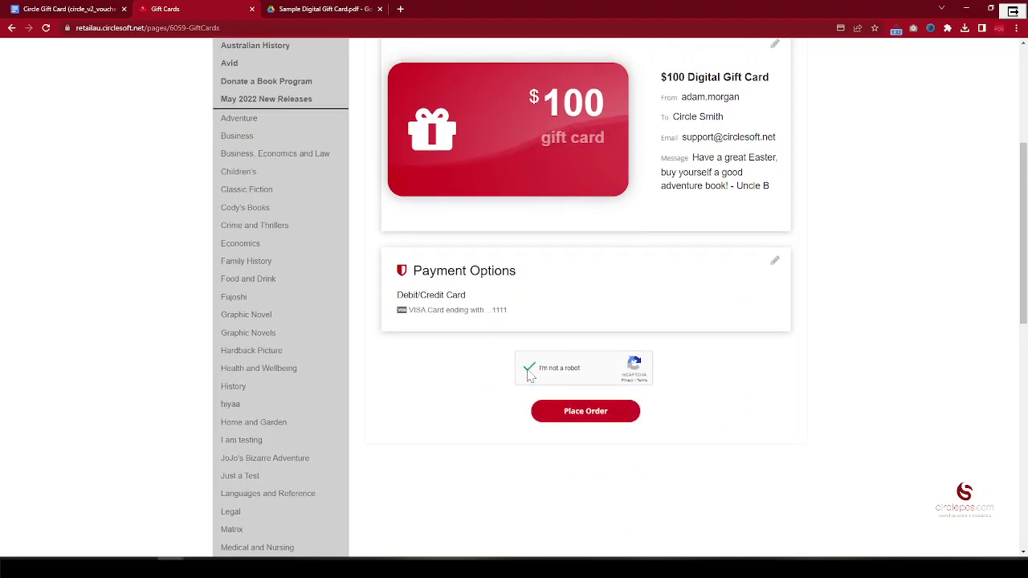
pyautogui.click(588, 416)
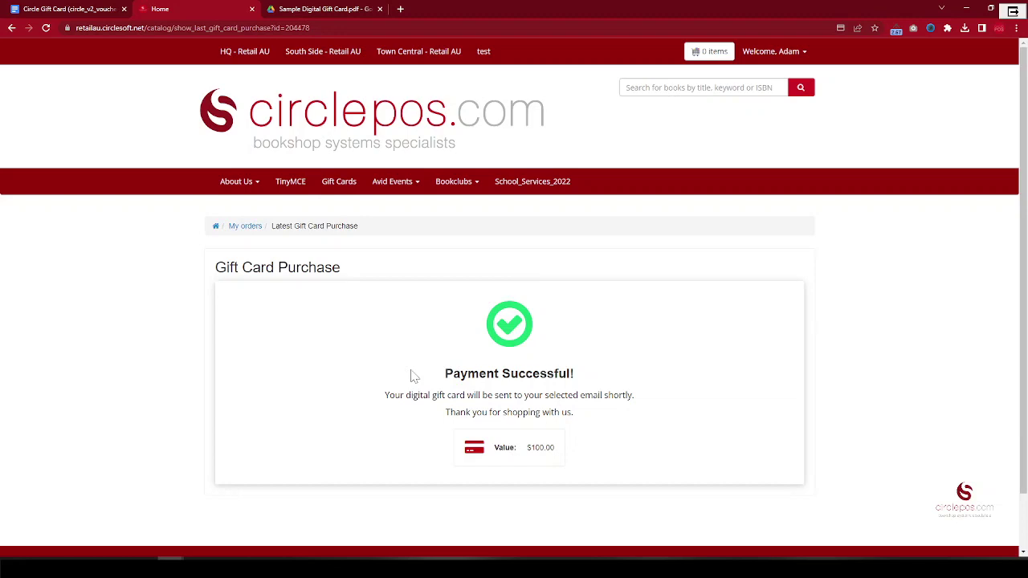
# Bring the 'Your Gift Card is here!' email window forward and maximise it
pyautogui.moveTo(426, 524)
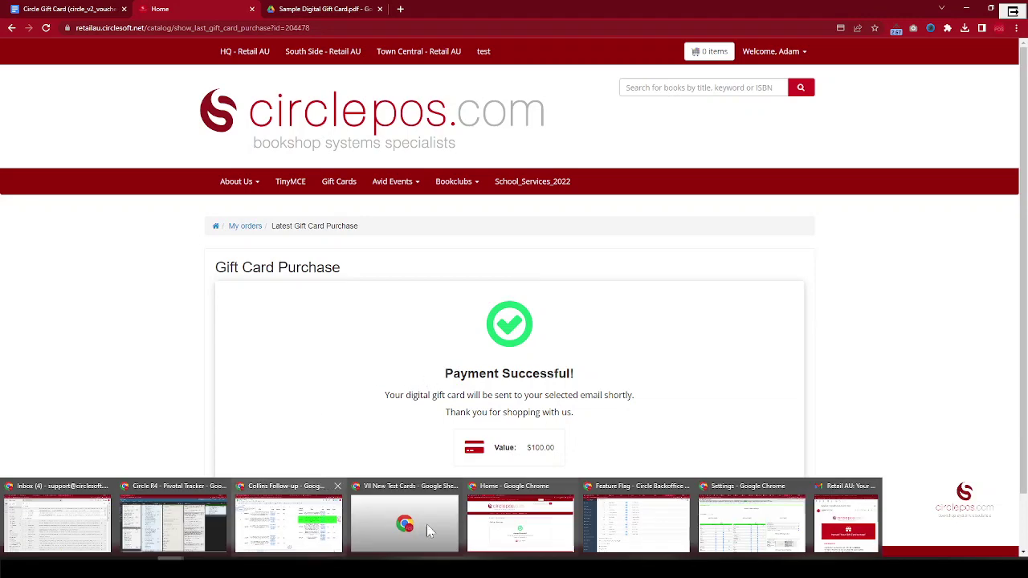
pyautogui.click(826, 517)
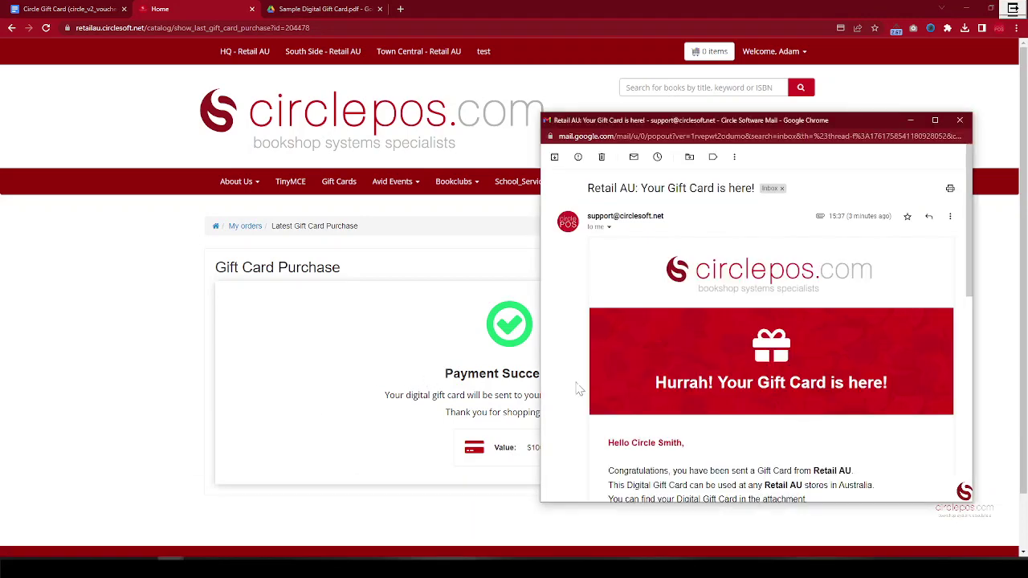
pyautogui.doubleClick(769, 121)
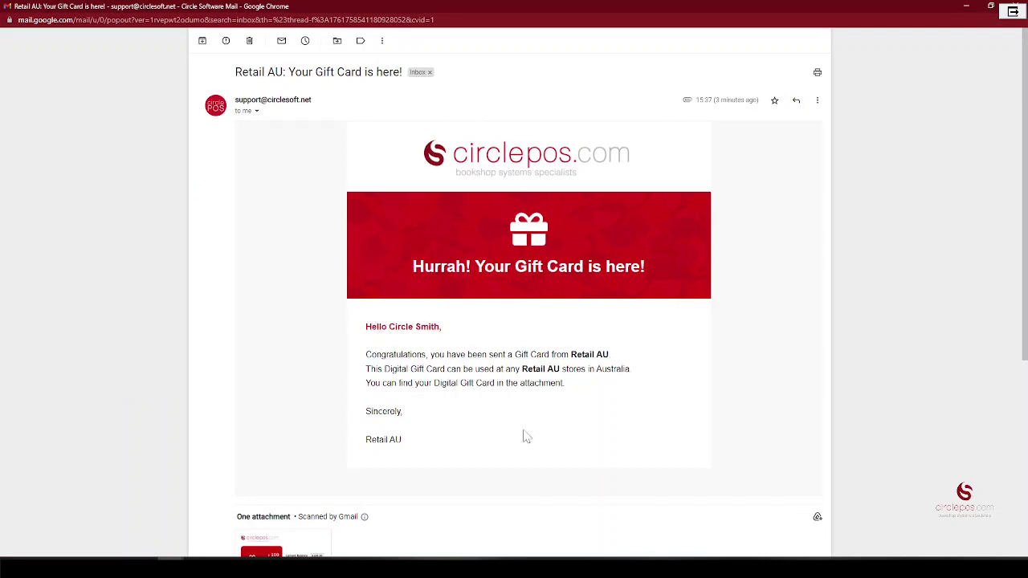
# Preview the gift_card.pdf attachment, then close the email window
pyautogui.scroll(-3, 522, 436)
pyautogui.moveTo(282, 270)
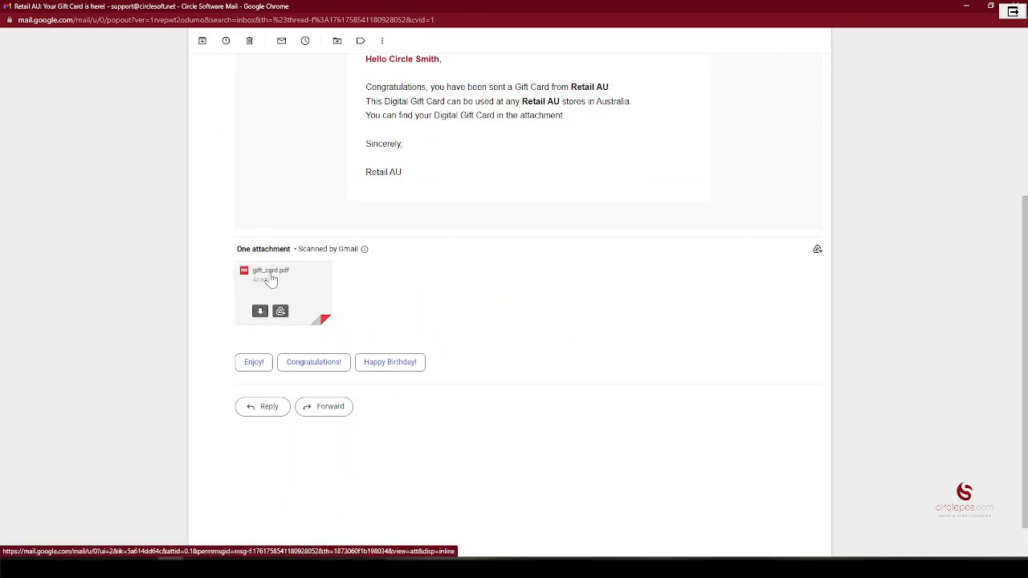
pyautogui.click(269, 286)
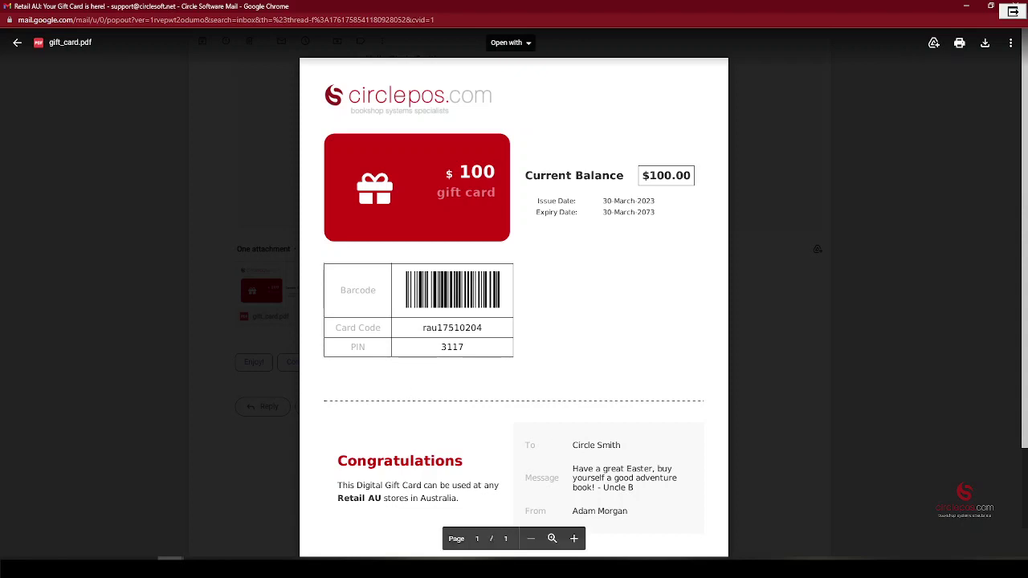
pyautogui.scroll(-3, 844, 137)
pyautogui.click(968, 7)
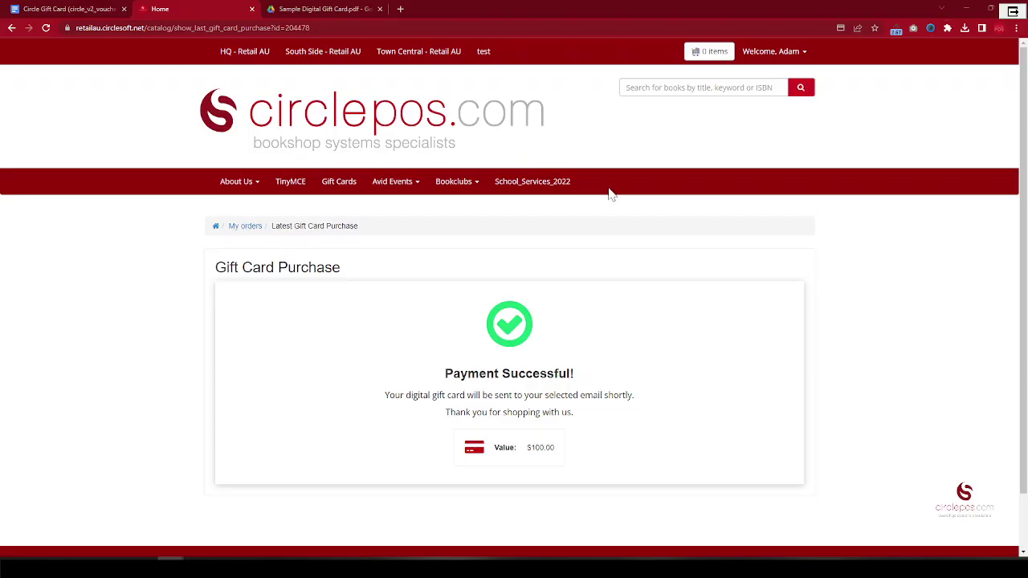
pyautogui.click(324, 8)
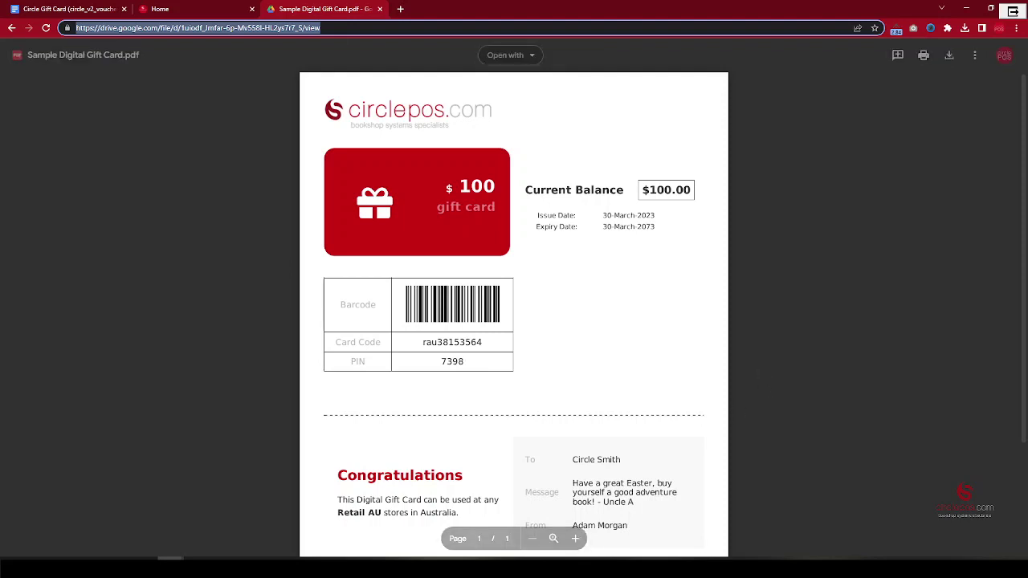
pyautogui.scroll(-3, 767, 407)
pyautogui.scroll(3, 514, 321)
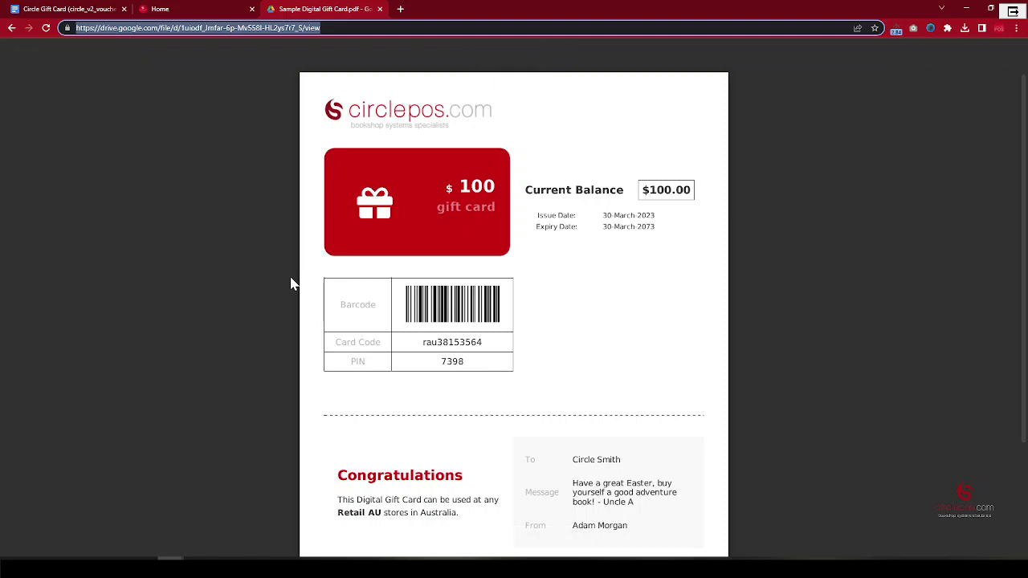
pyautogui.click(214, 9)
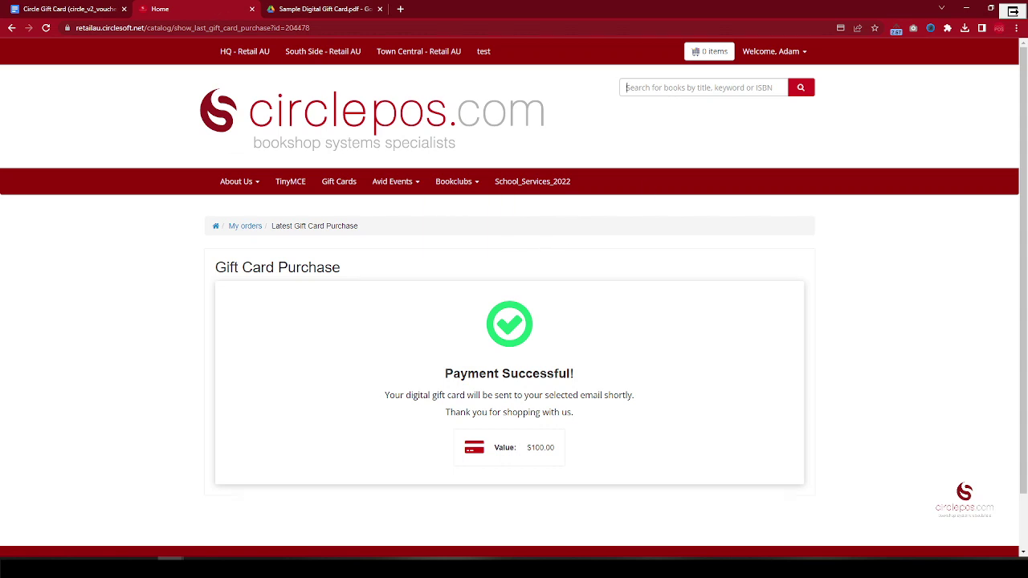
# Search 'the' and add The Grumpus ($34.00) to the cart
pyautogui.write('the')
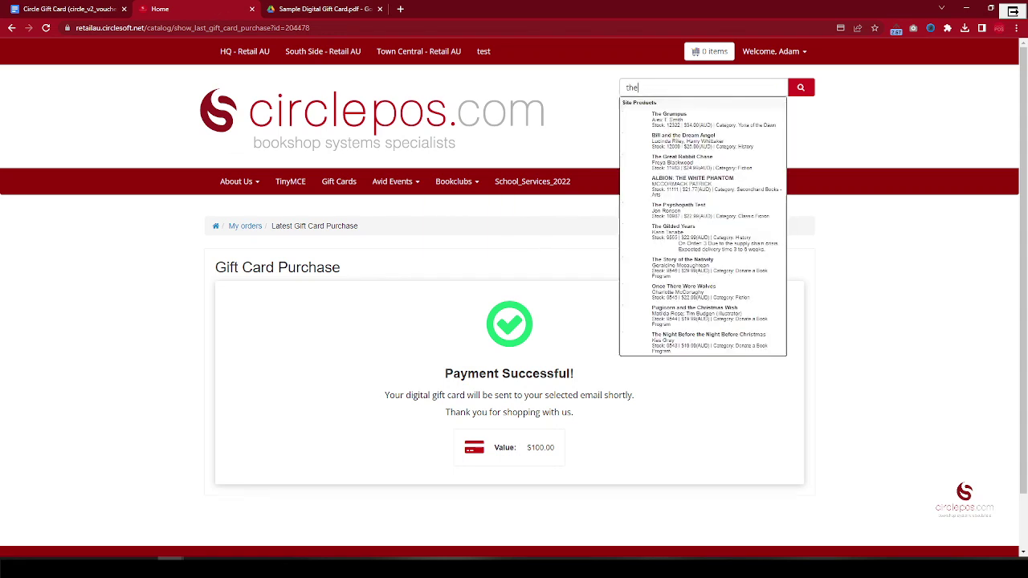
pyautogui.click(678, 132)
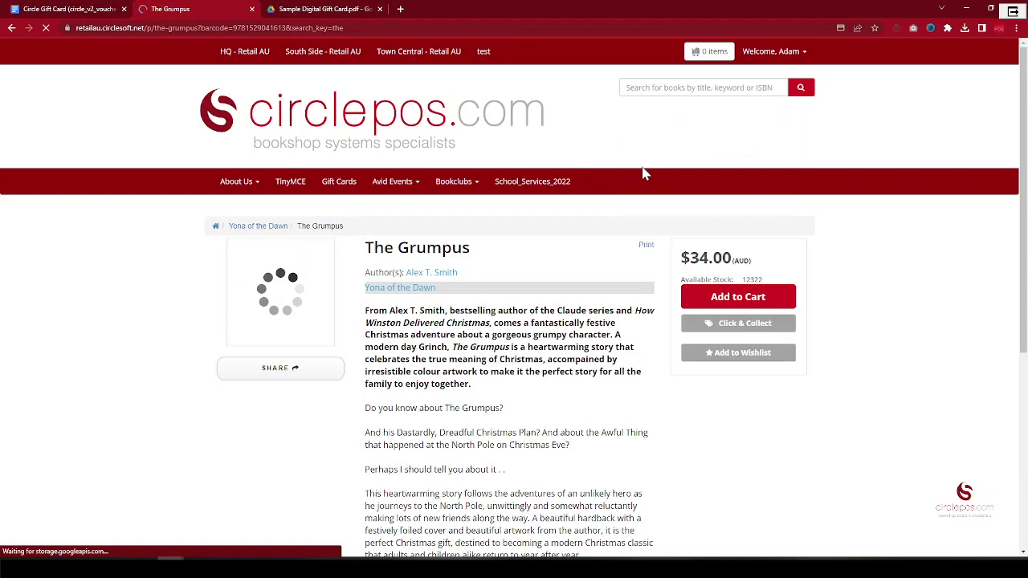
pyautogui.click(696, 298)
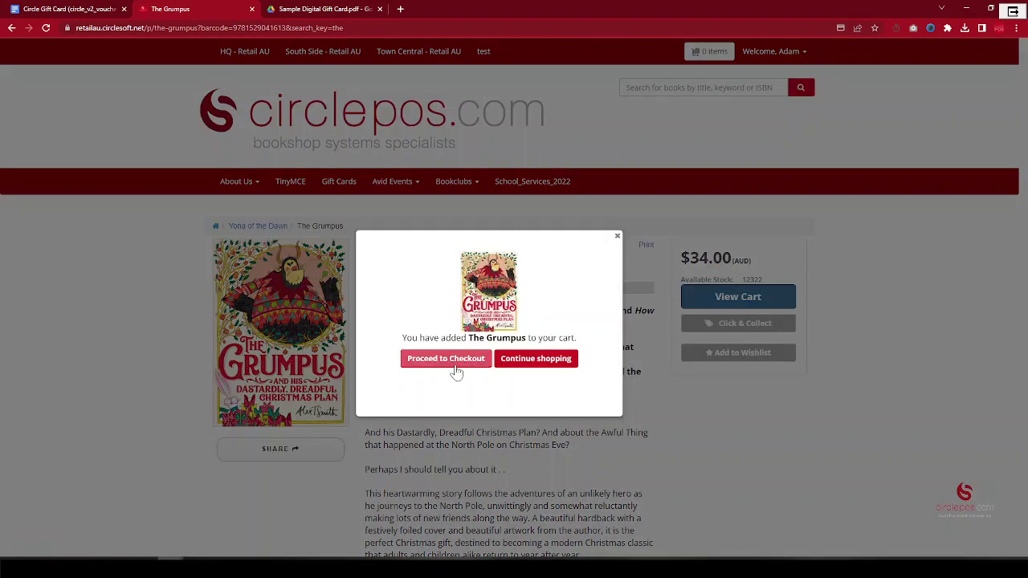
pyautogui.click(447, 358)
# Check out with the saved address and $11.99 Australia Post delivery, reaching payment at $45.99
pyautogui.click(648, 291)
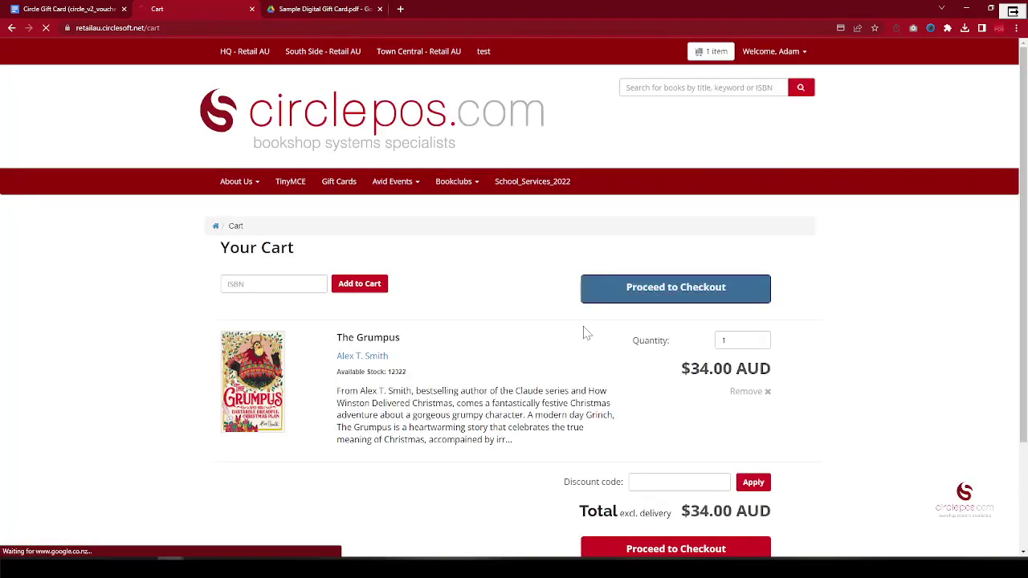
pyautogui.scroll(-1, 482, 346)
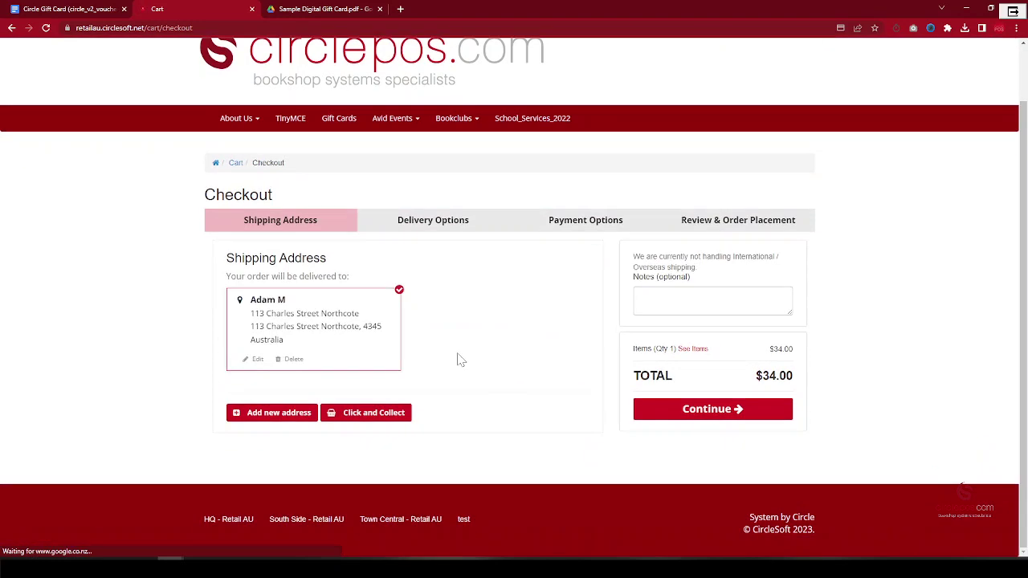
pyautogui.click(714, 410)
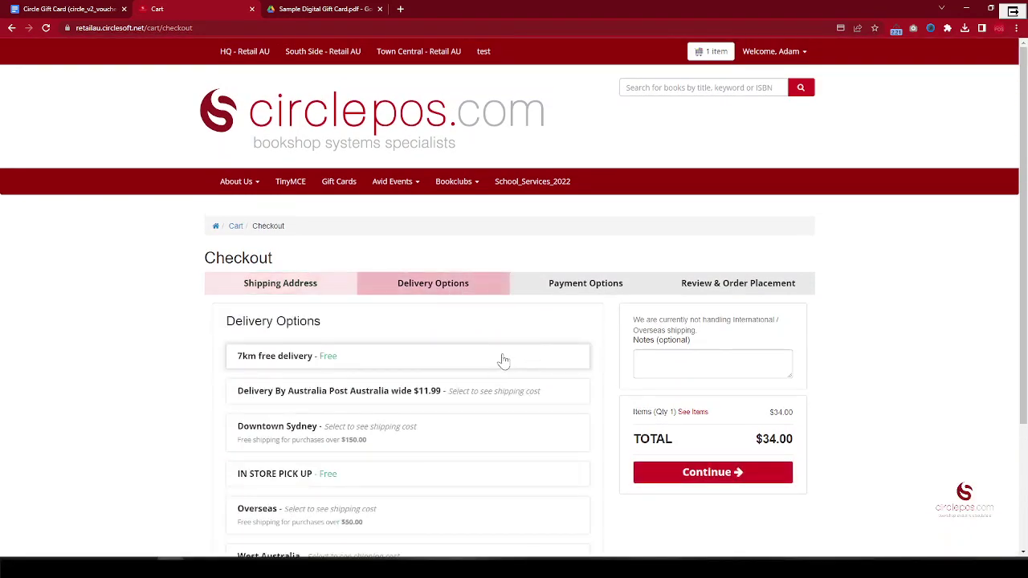
pyautogui.scroll(-2, 482, 358)
pyautogui.click(378, 285)
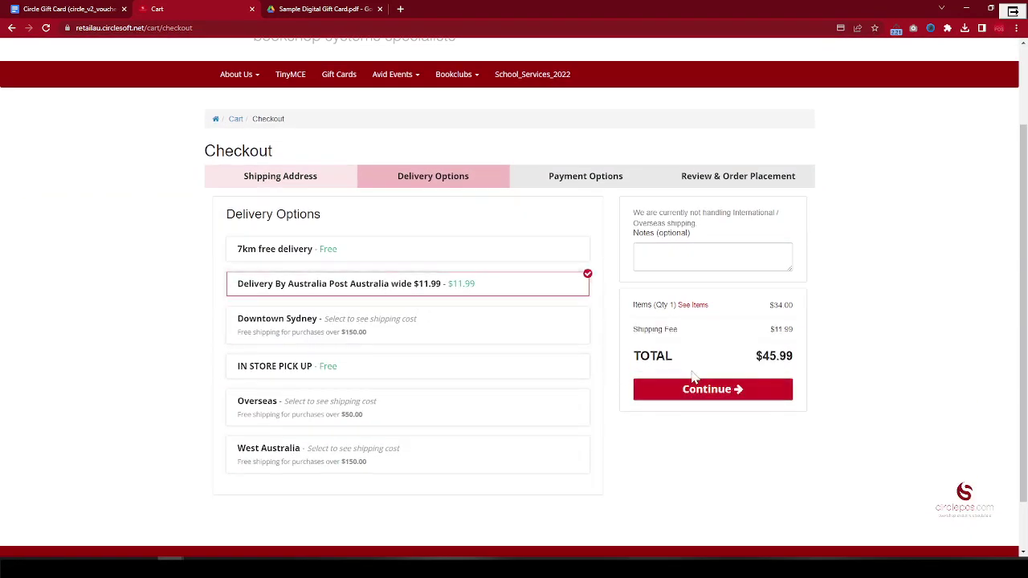
pyautogui.click(696, 386)
# Copy the card code from the gift card PDF into the Circle Gift Card number field
pyautogui.scroll(-3, 316, 412)
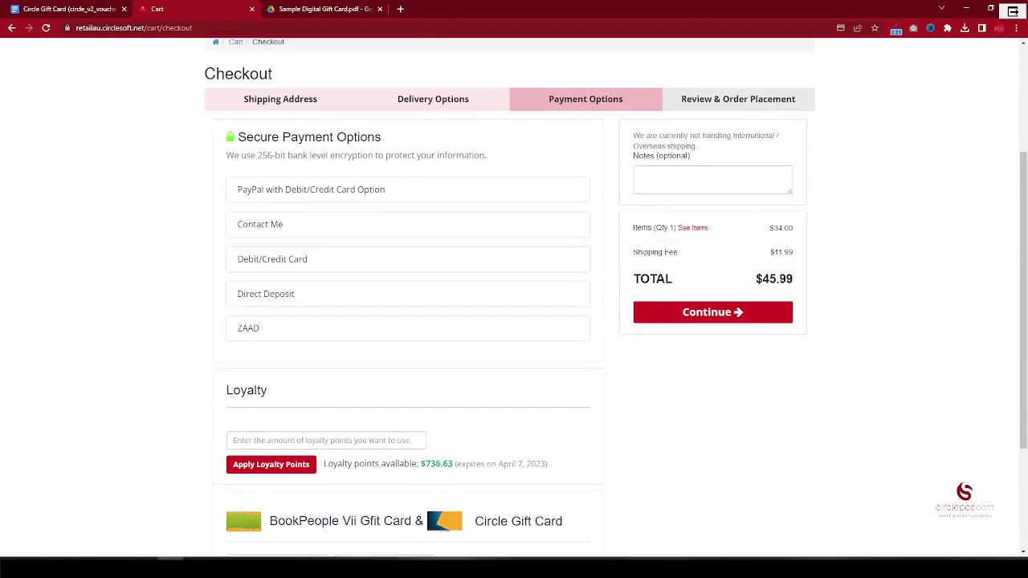
pyautogui.scroll(-3, 276, 422)
pyautogui.click(247, 389)
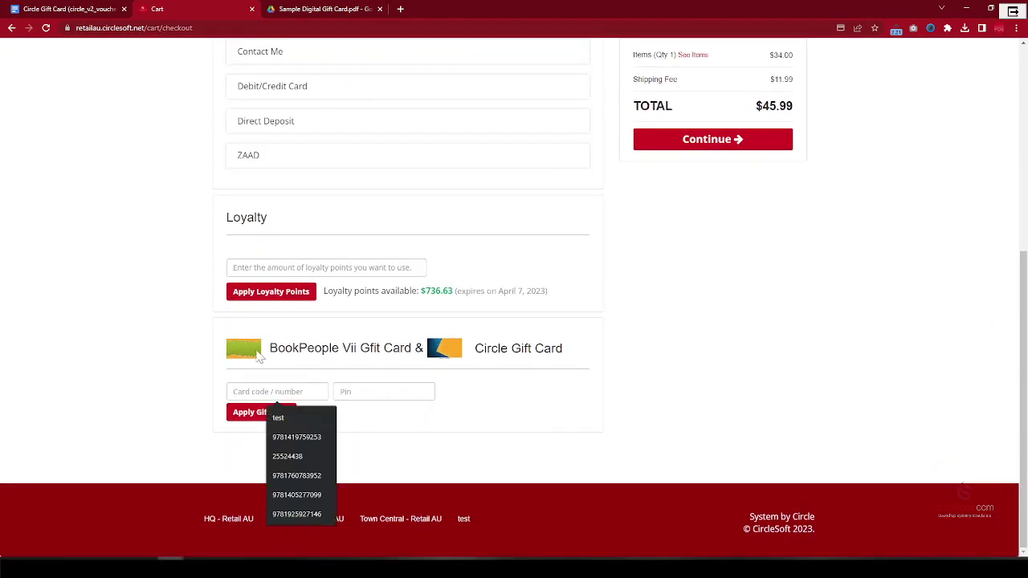
pyautogui.click(289, 8)
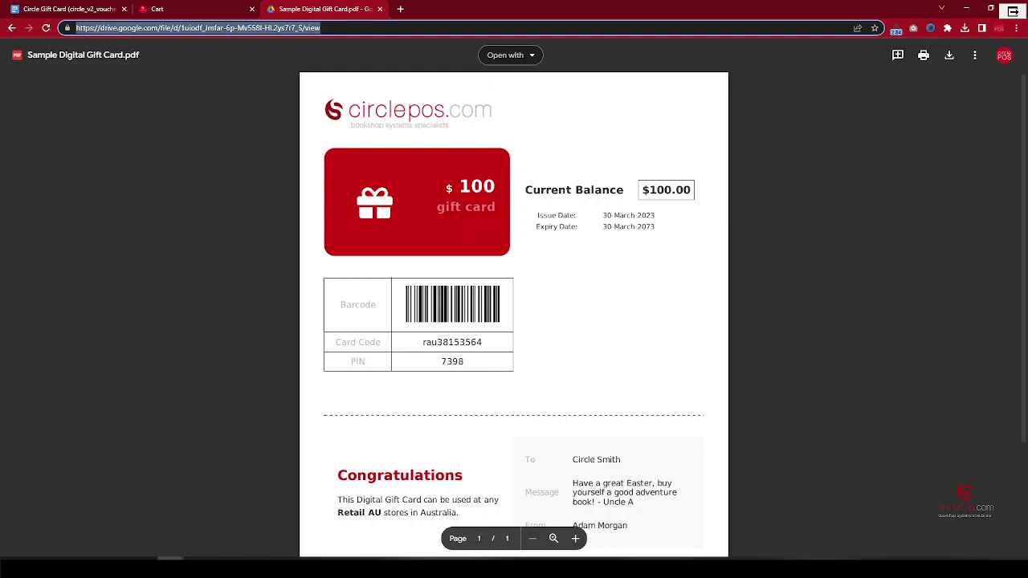
pyautogui.doubleClick(452, 342)
pyautogui.hotkey('ctrl', 'c')
pyautogui.click(233, 8)
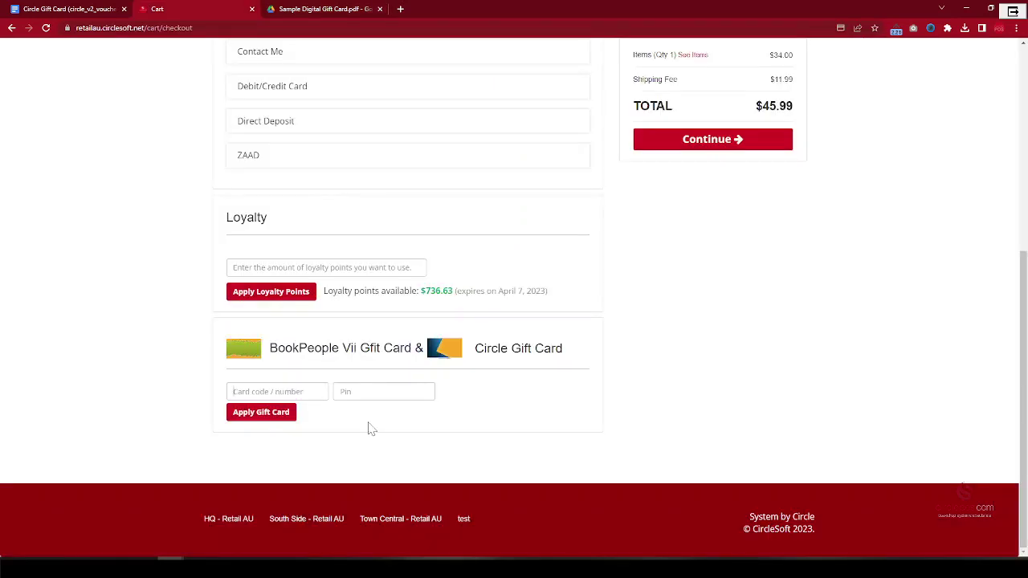
pyautogui.hotkey('ctrl', 'v')
# Copy the PIN from the PDF into the PIN field and apply the gift card
pyautogui.rightClick(375, 399)
pyautogui.click(302, 8)
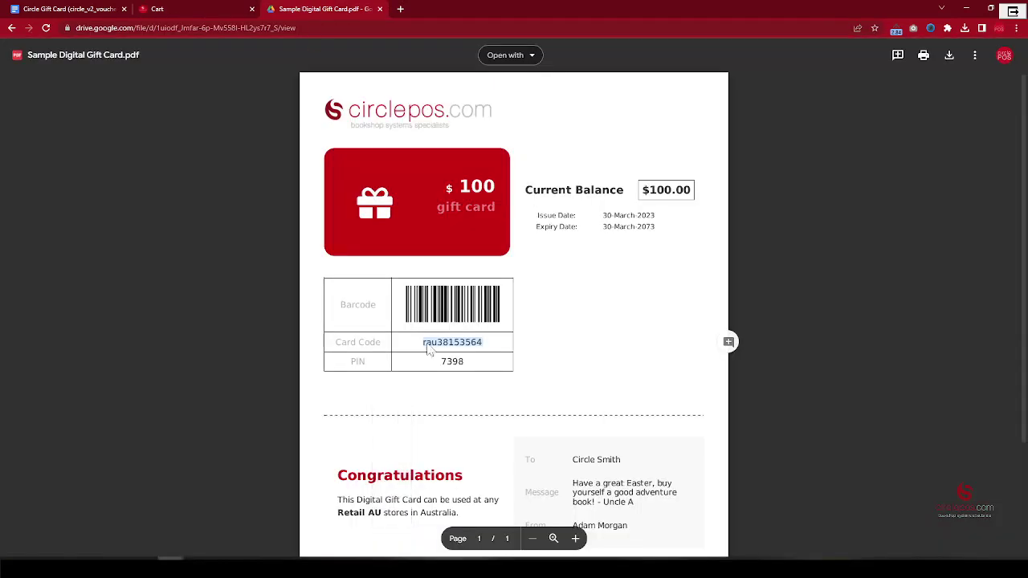
pyautogui.doubleClick(452, 362)
pyautogui.hotkey('ctrl', 'c')
pyautogui.click(202, 8)
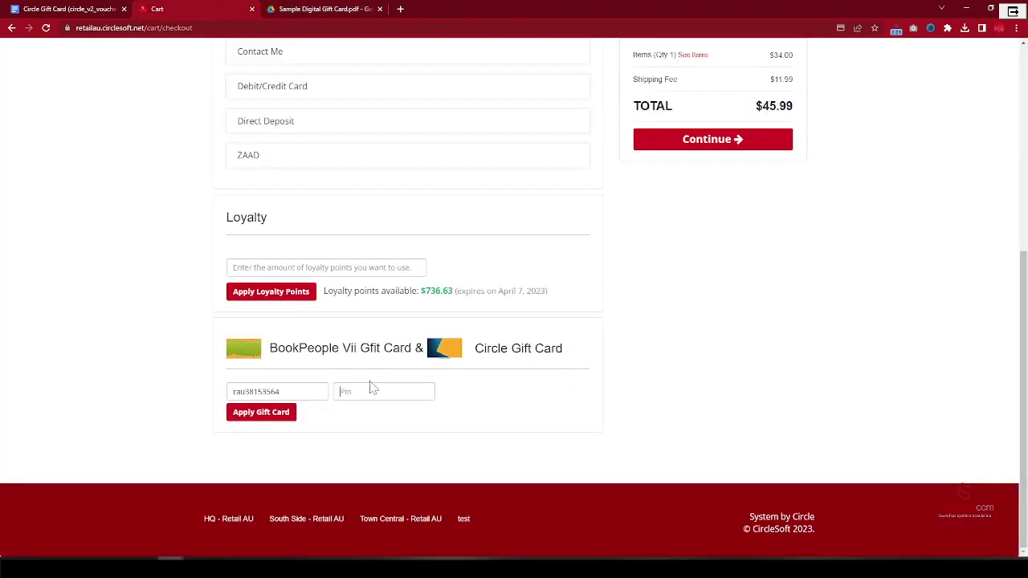
pyautogui.hotkey('ctrl', 'v')
pyautogui.click(261, 412)
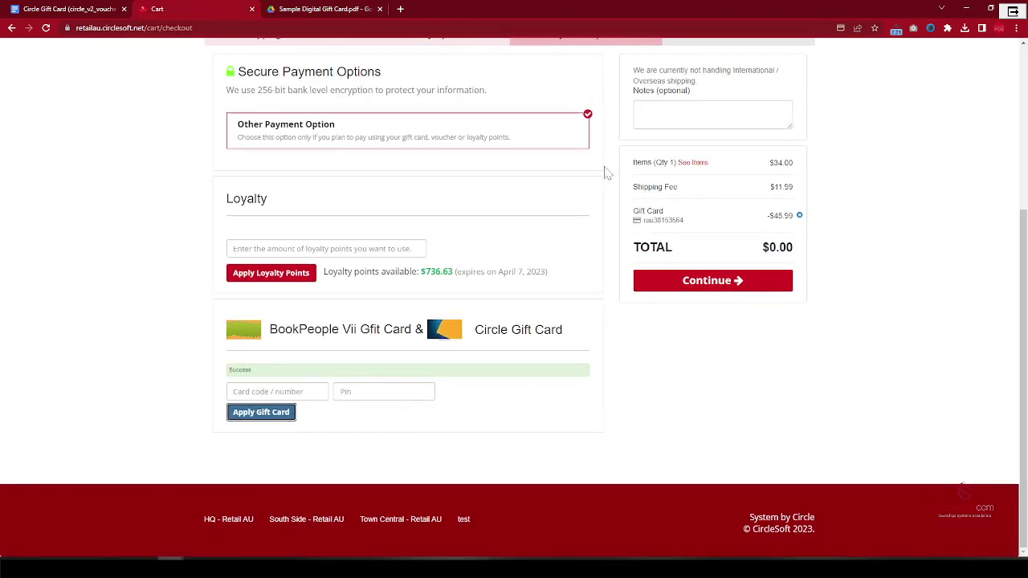
pyautogui.scroll(2, 612, 392)
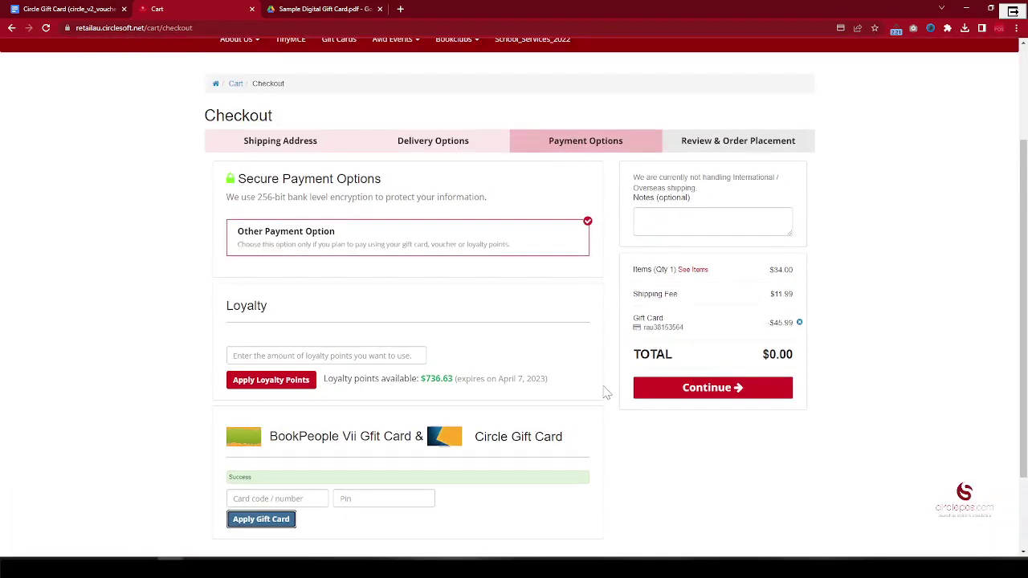
# At the $0.00 order review, accept the terms, pass reCAPTCHA and place The Grumpus order
pyautogui.click(672, 397)
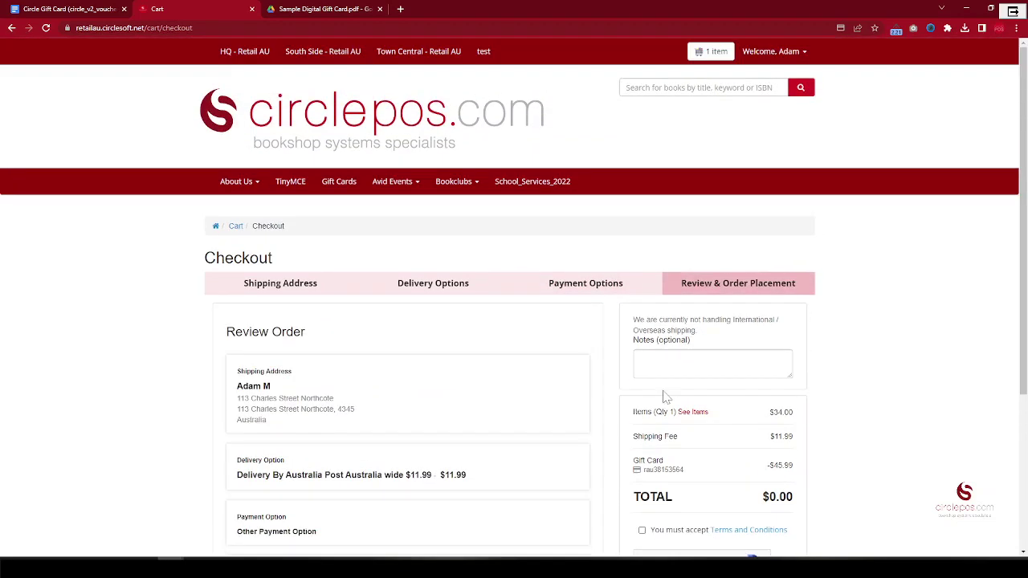
pyautogui.scroll(-4, 663, 391)
pyautogui.click(642, 370)
pyautogui.click(644, 406)
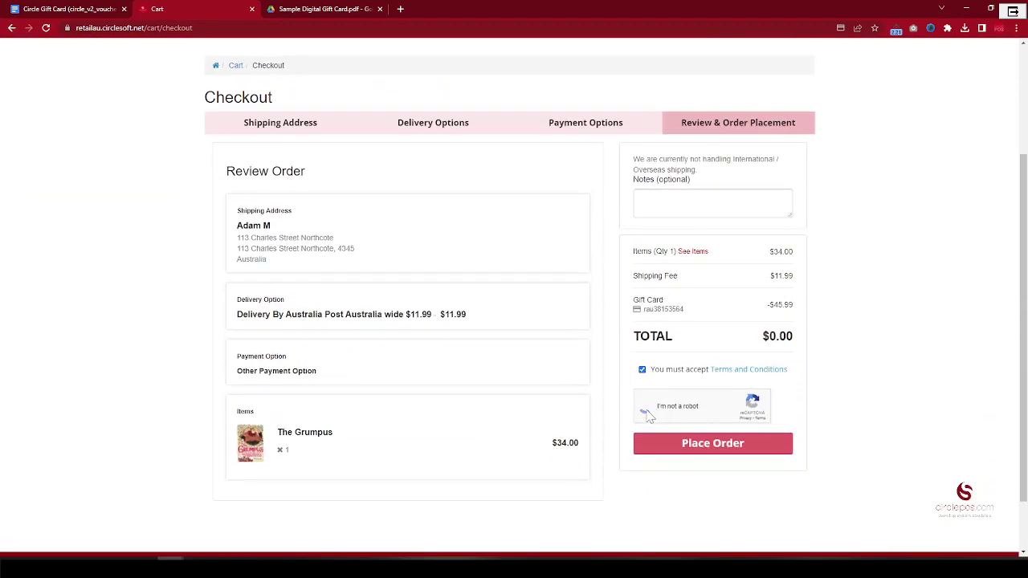
pyautogui.click(690, 452)
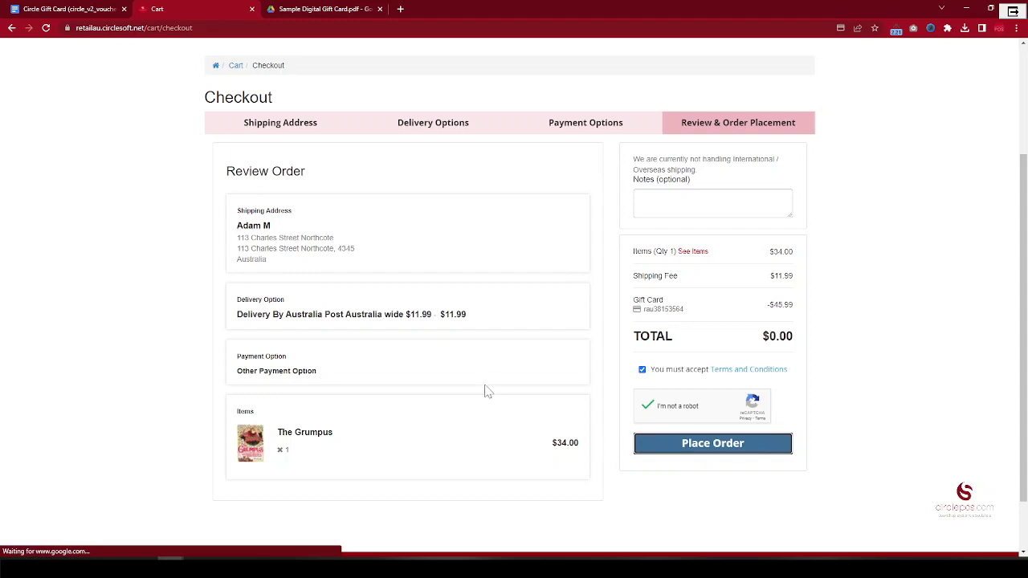